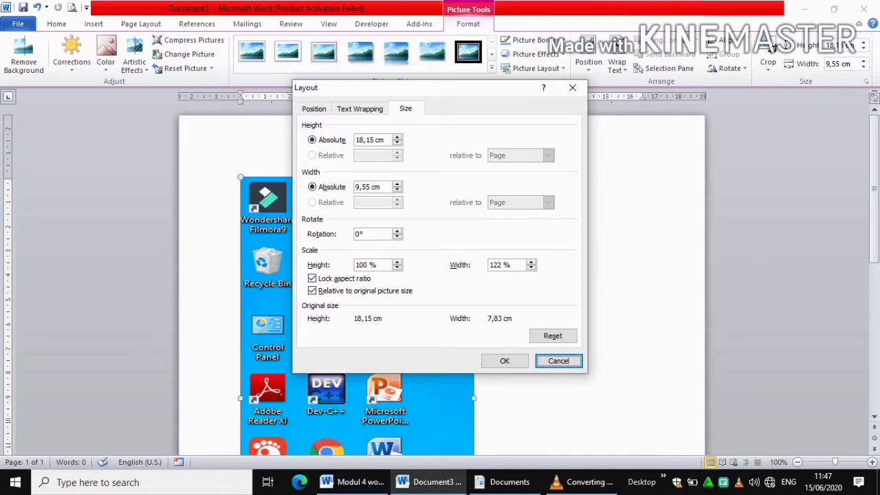
Apply the 18,15 cm height and 9,55 cm width to the desktop screenshot
{"action": "left_click", "coordinate": [504, 361]}
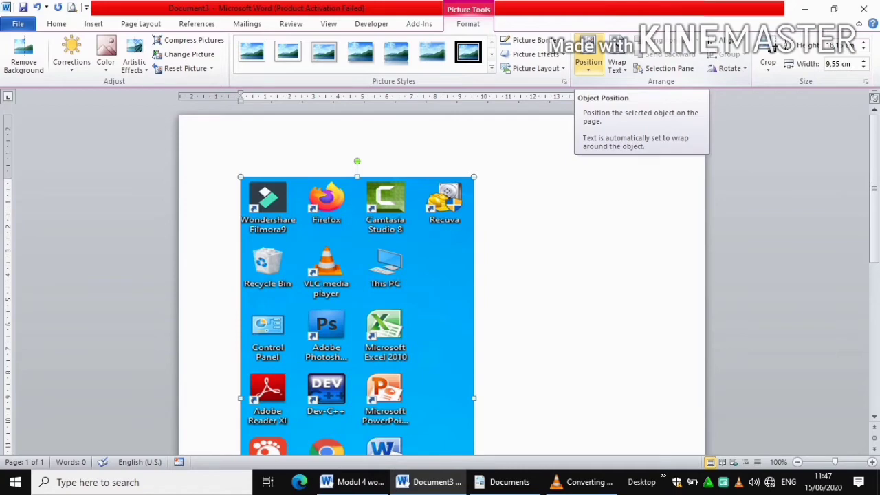
Position the desktop screenshot at the page's middle centre with text wrapping
{"action": "left_click", "coordinate": [589, 61]}
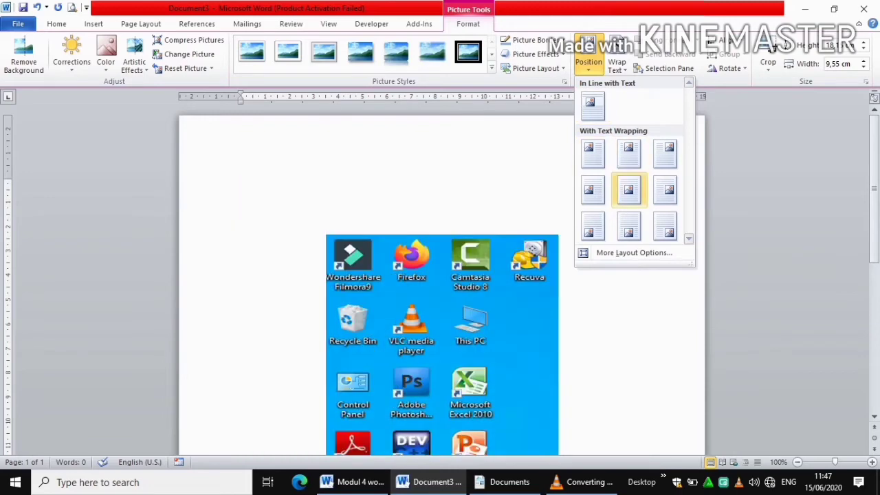
{"action": "left_click", "coordinate": [629, 190]}
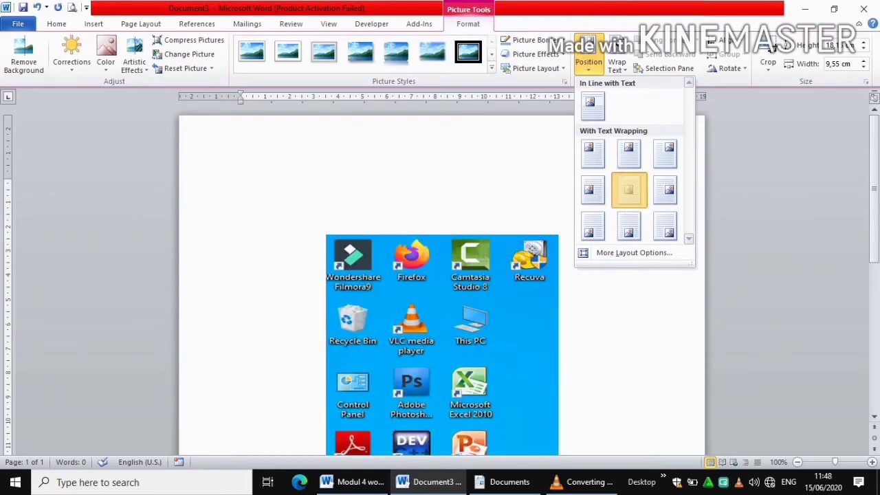
{"action": "scroll", "coordinate": [442, 275], "scroll_direction": "down", "scroll_amount": 6}
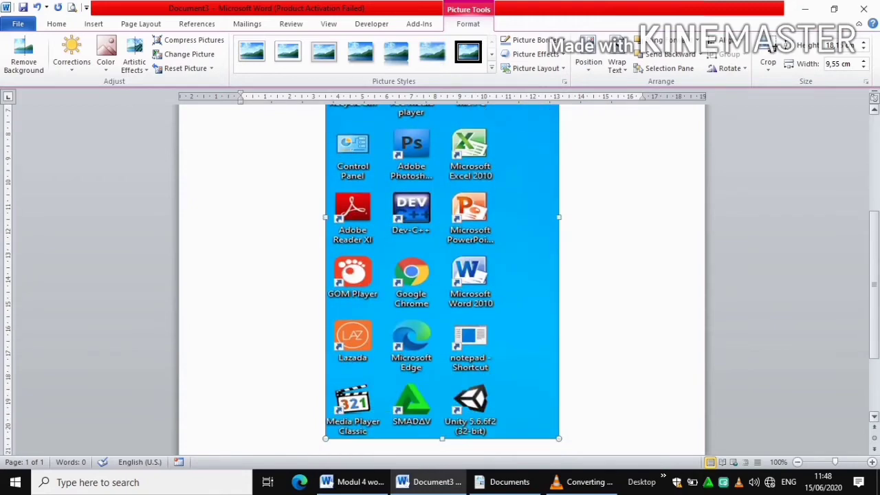
Paste a copy of the desktop screenshot and place it beside the original
{"action": "scroll", "coordinate": [442, 275], "scroll_direction": "up", "scroll_amount": 3}
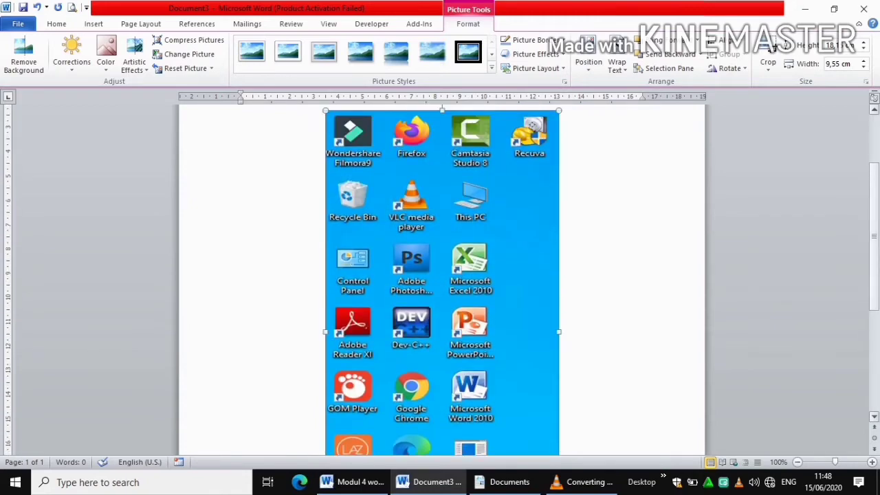
{"action": "scroll", "coordinate": [441, 275], "scroll_direction": "down", "scroll_amount": 1}
{"action": "scroll", "coordinate": [441, 276], "scroll_direction": "up", "scroll_amount": 2}
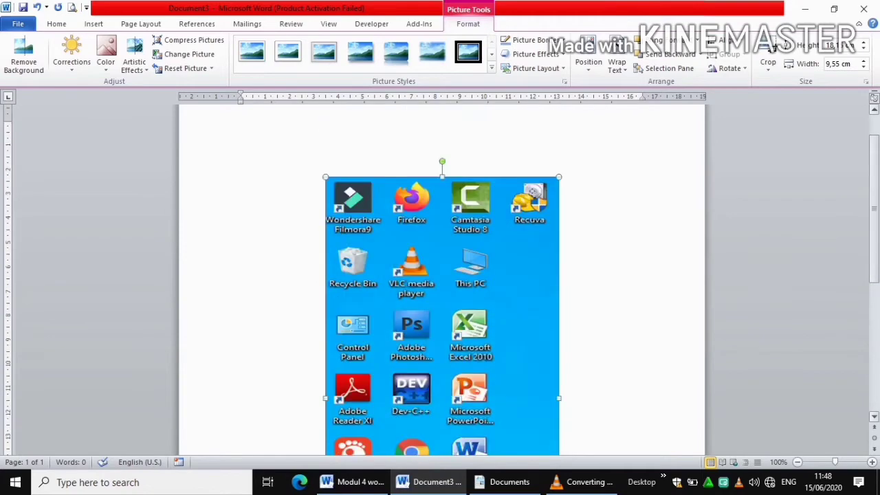
{"action": "scroll", "coordinate": [442, 275], "scroll_direction": "down", "scroll_amount": 2}
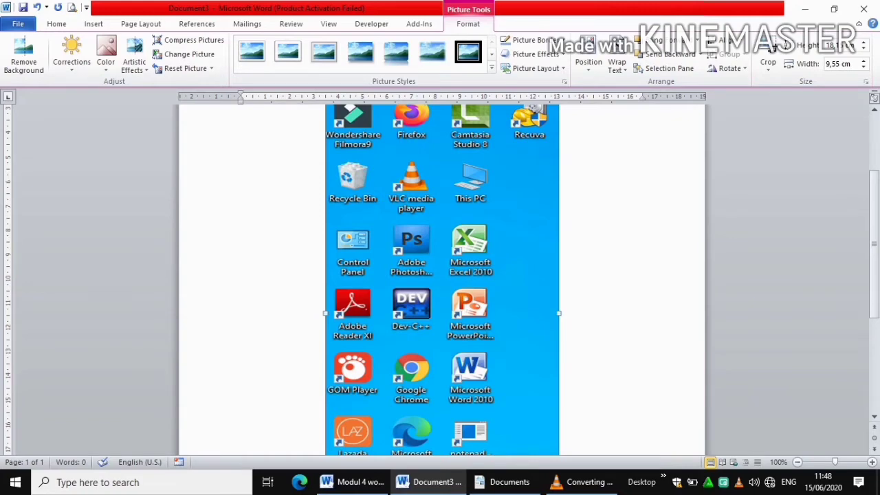
{"action": "key", "text": "ctrl+v"}
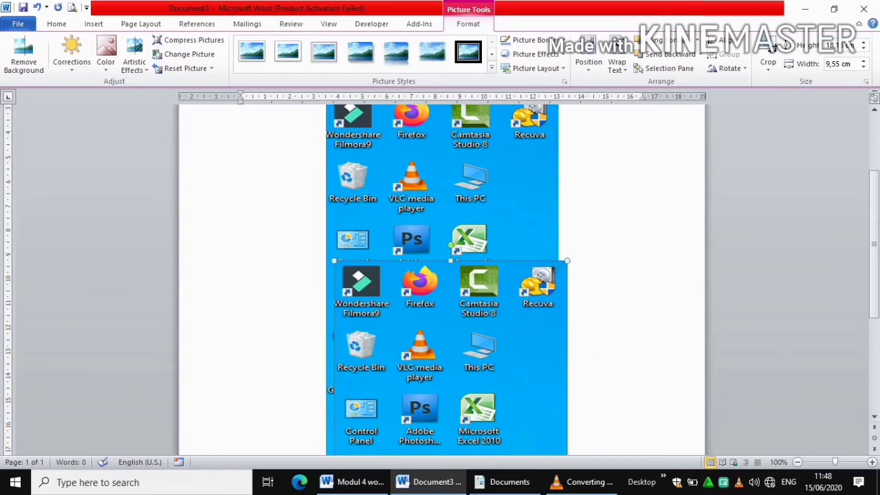
{"action": "key", "text": "ctrl+v"}
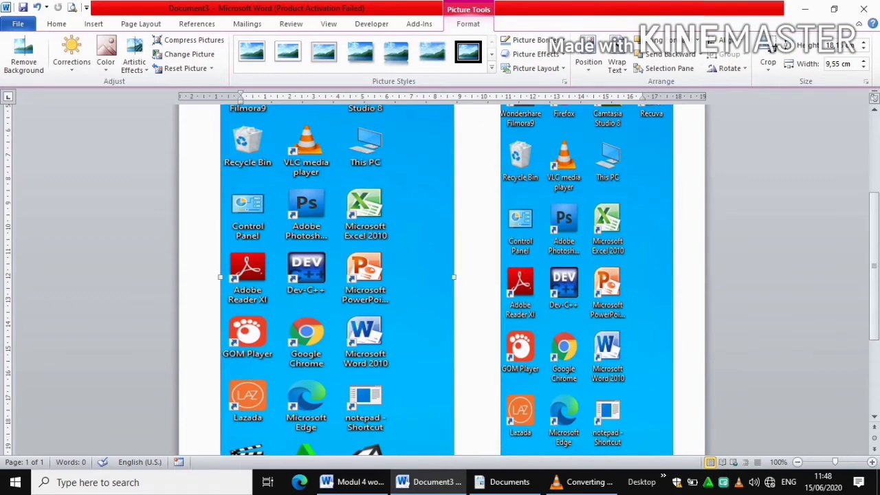
Narrow the left screenshot to 8,18 cm and level the right copy's top with it
{"action": "left_click_drag", "start_coordinate": [453, 277], "coordinate": [420, 277]}
{"action": "left_click", "coordinate": [874, 110]}
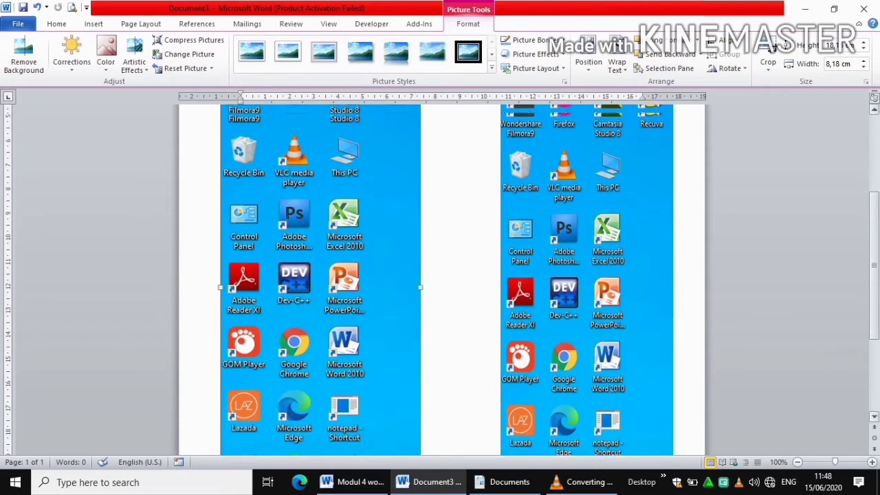
{"action": "left_click_drag", "start_coordinate": [875, 264], "coordinate": [874, 208]}
{"action": "left_click_drag", "start_coordinate": [587, 309], "coordinate": [559, 296]}
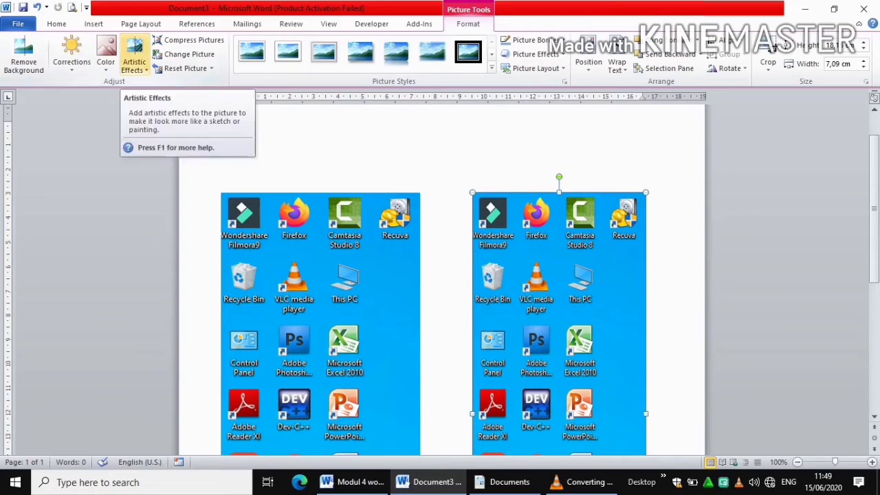
Apply the Glow Edges artistic effect to the right screenshot
{"action": "left_click", "coordinate": [134, 55]}
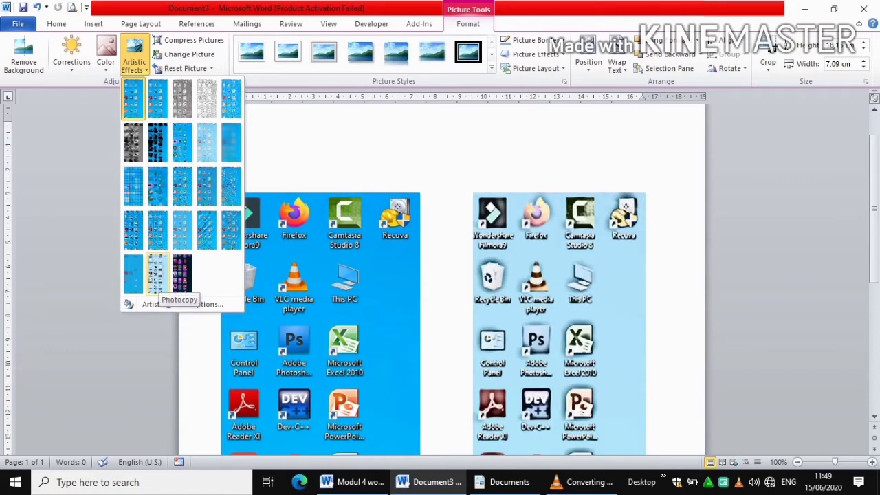
{"action": "left_click", "coordinate": [182, 273]}
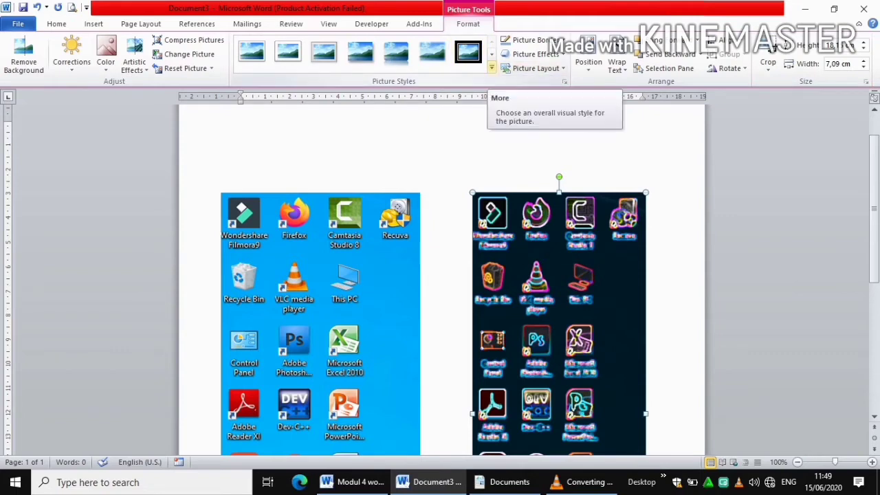
{"action": "left_click", "coordinate": [492, 68]}
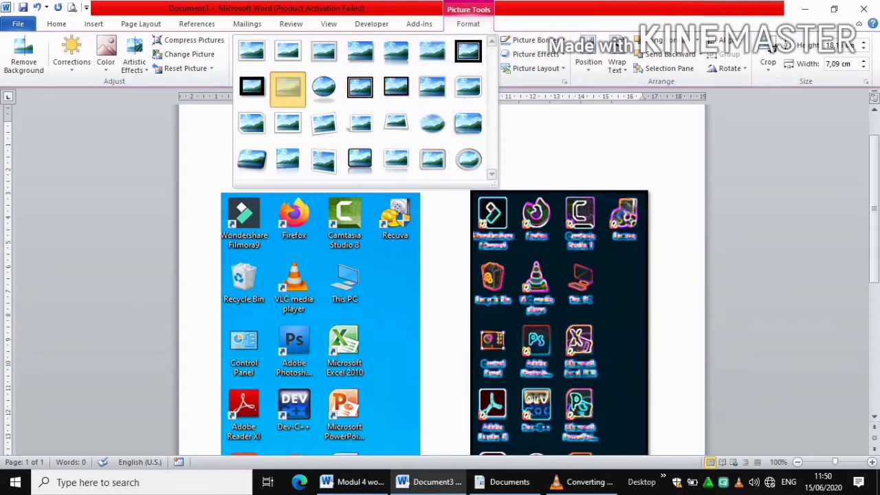
Give the neon screenshot a dark framed picture style, then deselect it
{"action": "left_click", "coordinate": [288, 87]}
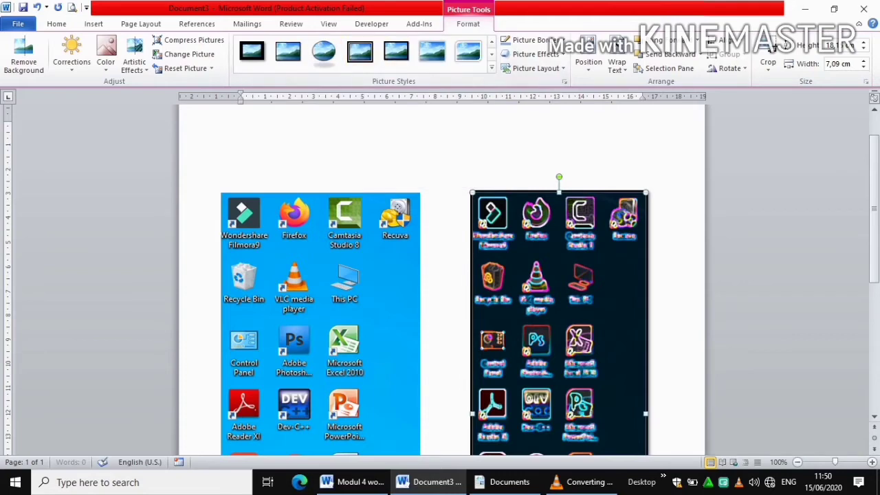
{"action": "left_click", "coordinate": [242, 127]}
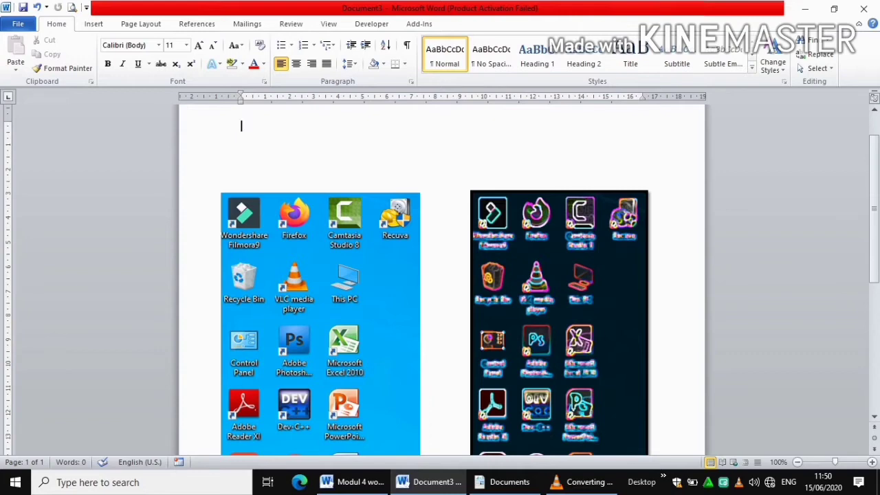
Add a page break to create blank page 2 and bring it into view
{"action": "scroll", "coordinate": [440, 275], "scroll_direction": "down", "scroll_amount": 7}
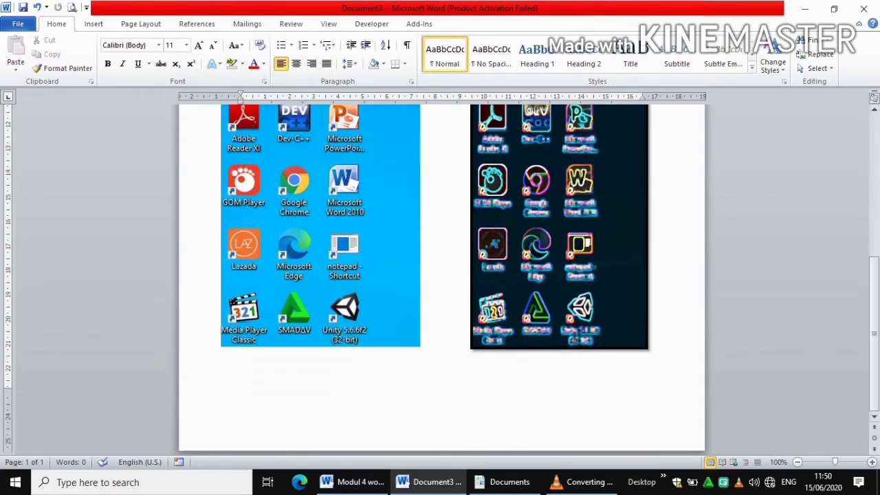
{"action": "key", "text": "ctrl+Return"}
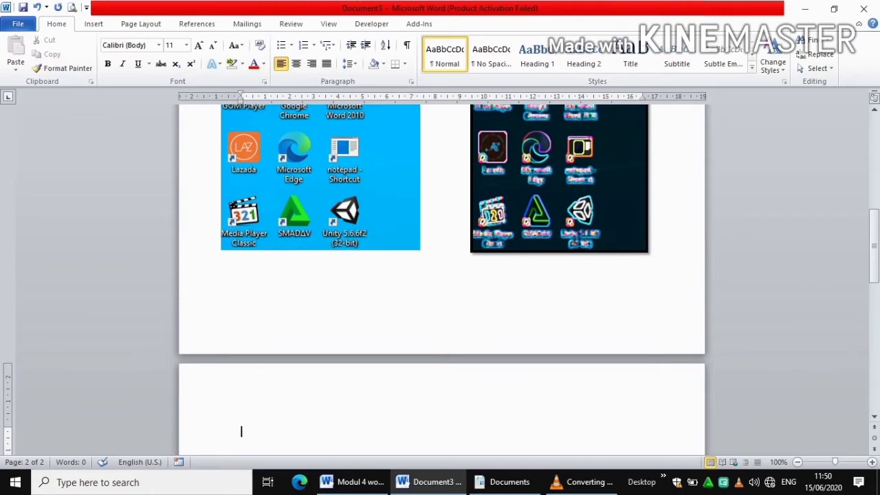
{"action": "left_click_drag", "start_coordinate": [874, 246], "coordinate": [874, 296]}
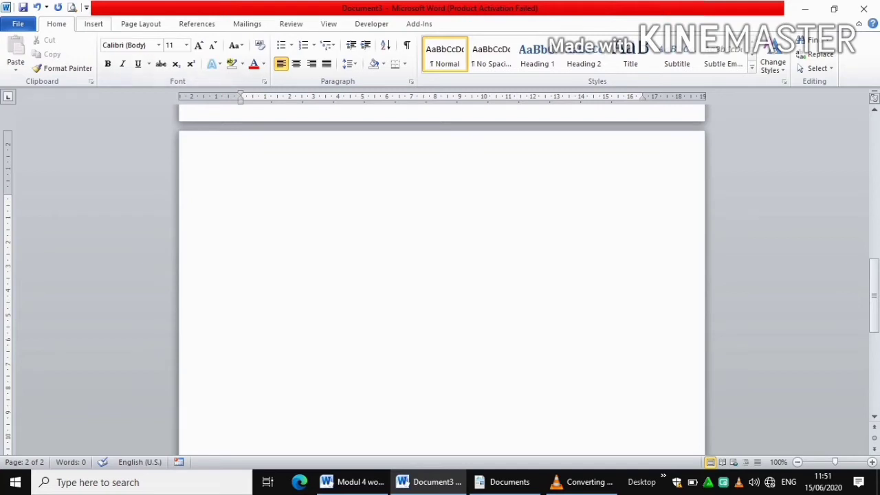
Insert a new empty drawing canvas near the top of page 2
{"action": "left_click", "coordinate": [93, 24]}
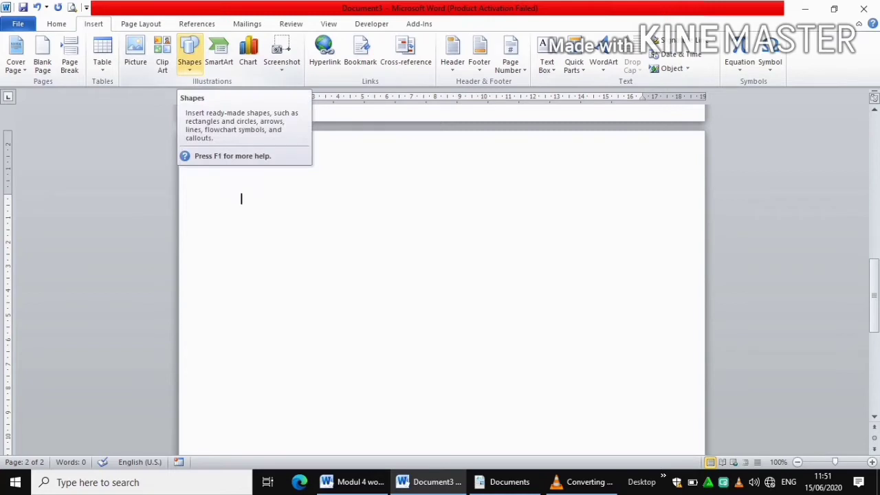
{"action": "left_click", "coordinate": [189, 58]}
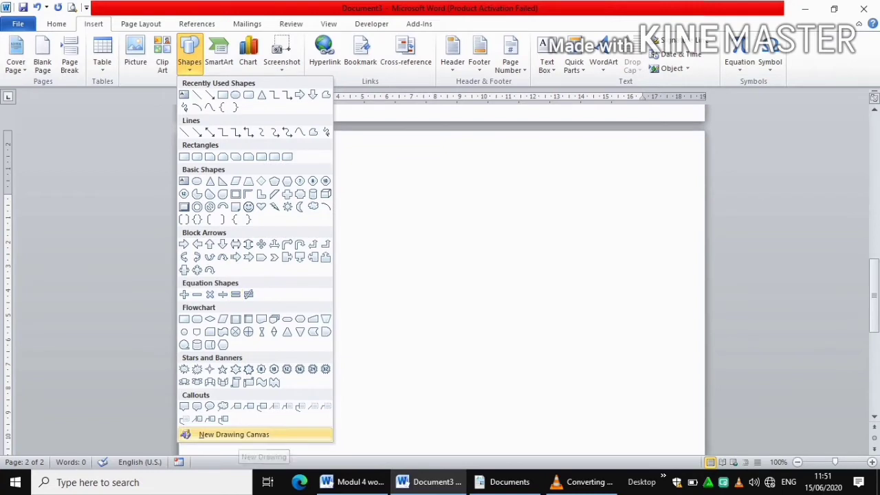
{"action": "left_click", "coordinate": [241, 435]}
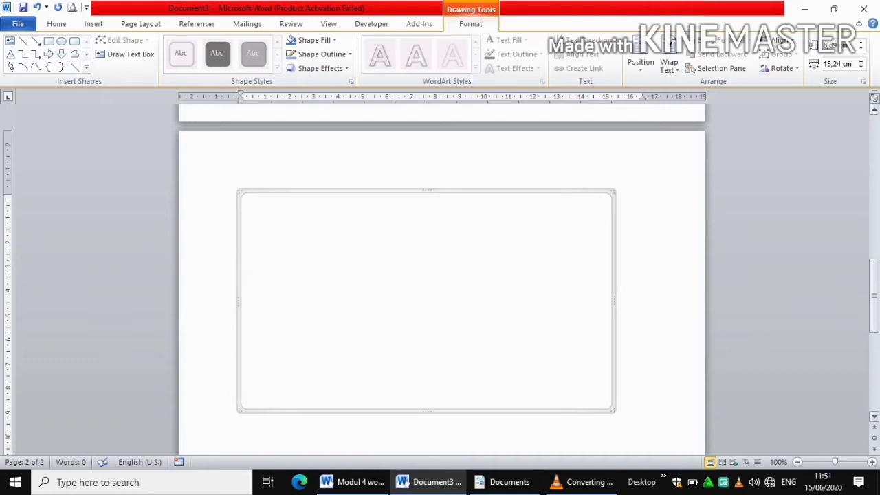
{"action": "scroll", "coordinate": [440, 282], "scroll_direction": "down", "scroll_amount": 2}
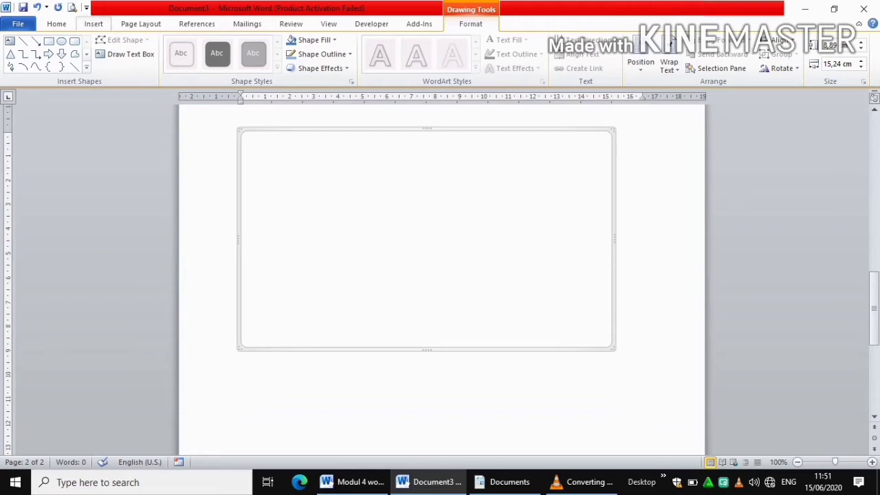
Draw a Flowchart: Process rectangle, about 9,37 × 4,55 cm, in the canvas's upper middle
{"action": "left_click", "coordinate": [94, 24]}
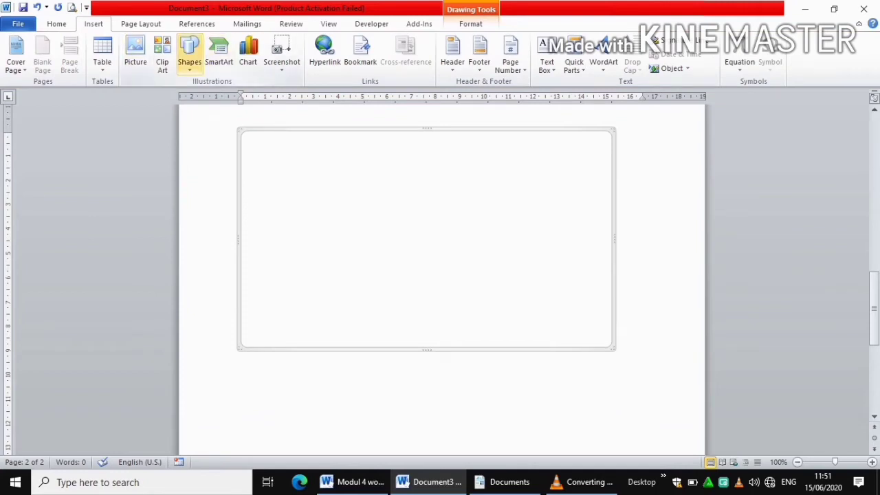
{"action": "left_click", "coordinate": [189, 55]}
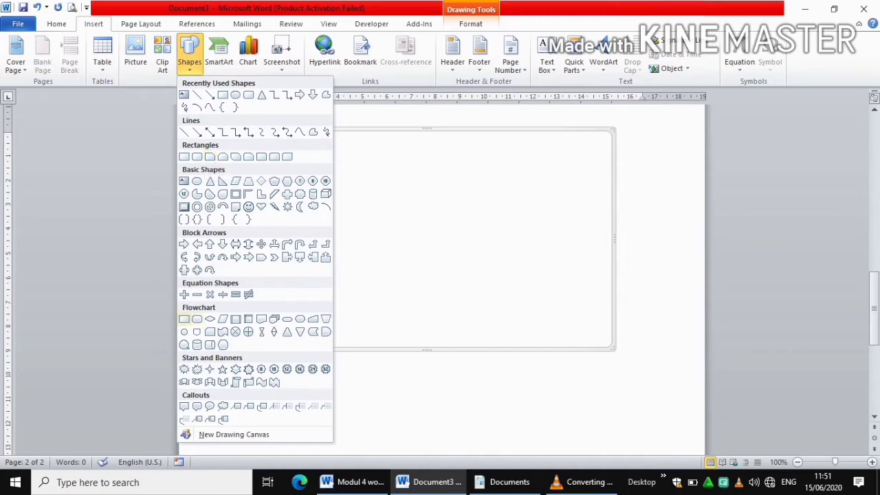
{"action": "left_click", "coordinate": [184, 319]}
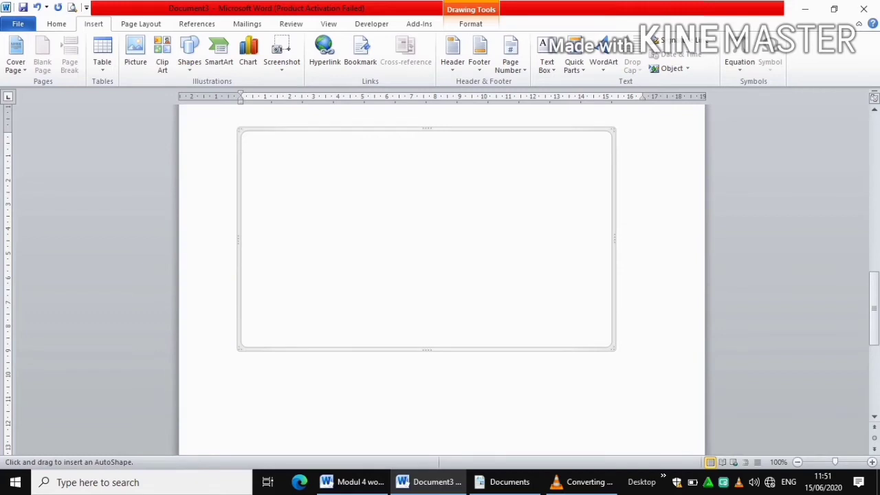
{"action": "mouse_move", "coordinate": [307, 173]}
{"action": "left_mouse_down"}
{"action": "mouse_move", "coordinate": [320, 205]}
{"action": "mouse_move", "coordinate": [456, 279]}
{"action": "mouse_move", "coordinate": [509, 268]}
{"action": "mouse_move", "coordinate": [518, 282]}
{"action": "mouse_move", "coordinate": [530, 278]}
{"action": "mouse_move", "coordinate": [528, 290]}
{"action": "mouse_move", "coordinate": [537, 283]}
{"action": "left_mouse_up"}
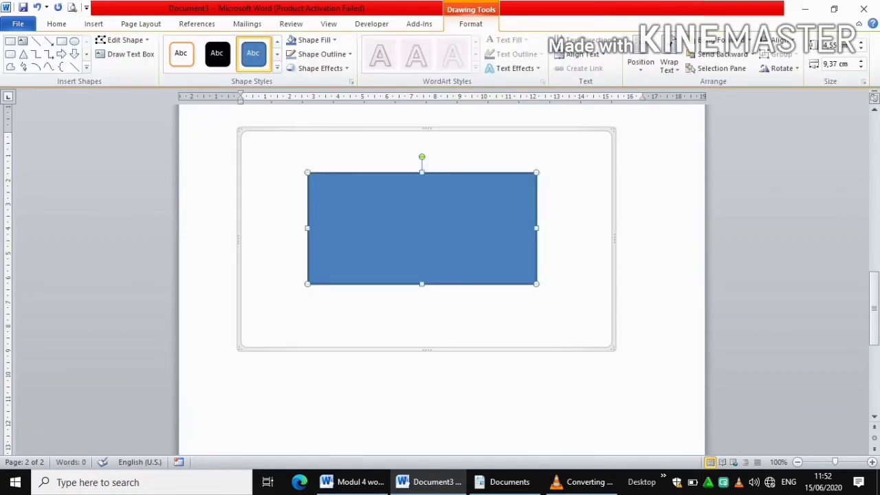
{"action": "key", "text": "Escape"}
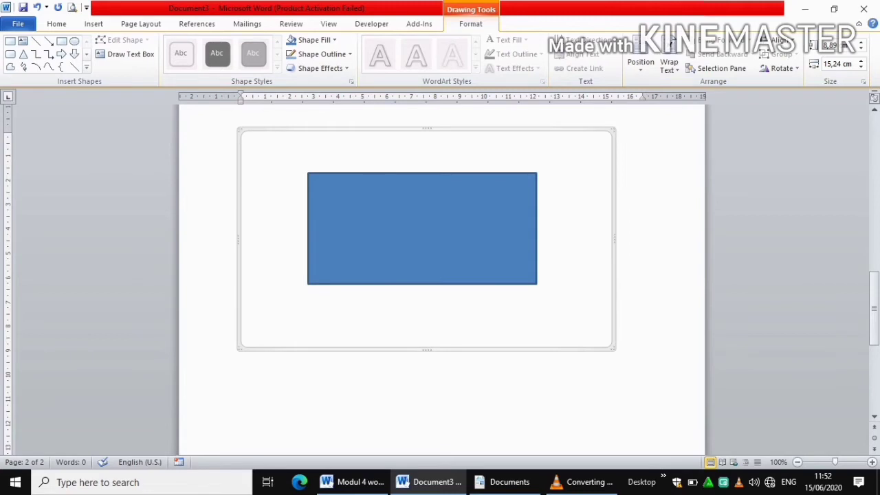
Type the person's full name as the blue rectangle's label
{"action": "left_click", "coordinate": [422, 229]}
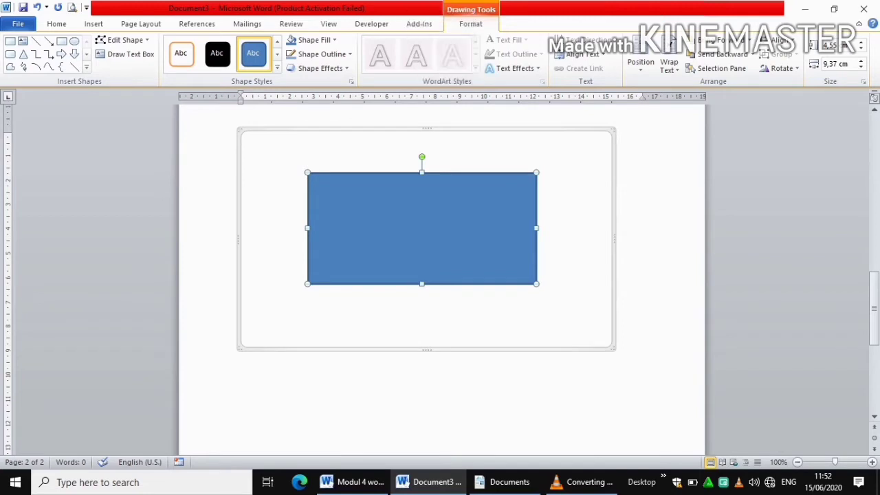
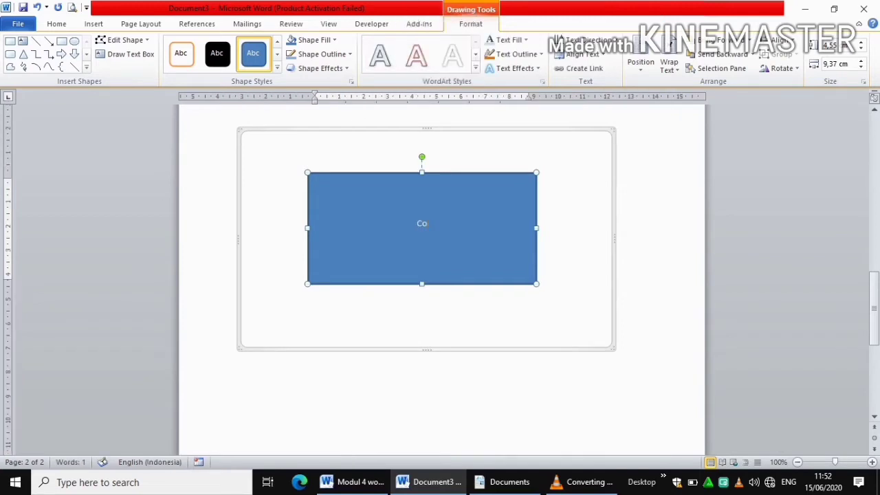
{"action": "key", "text": "Caps_Lock"}
{"action": "key", "text": "Caps_Lock"}
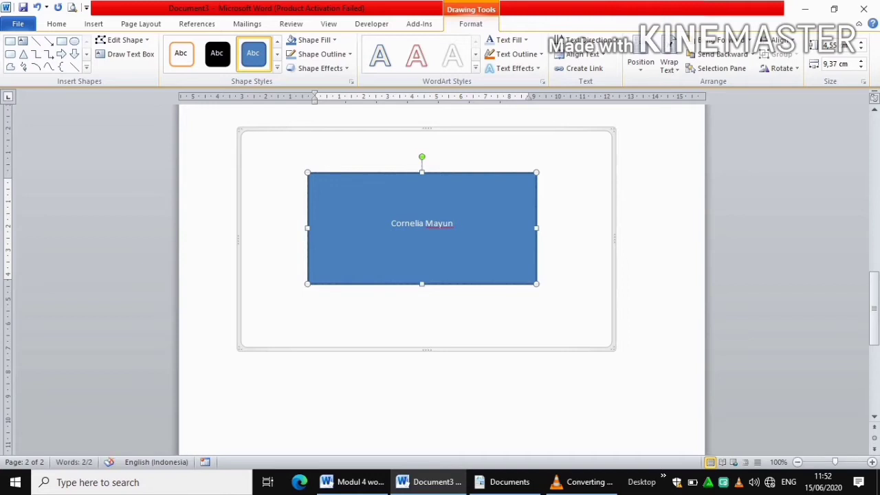
Put the rectangle's label into text editing from the shape's shortcut menu
{"action": "right_click", "coordinate": [534, 283]}
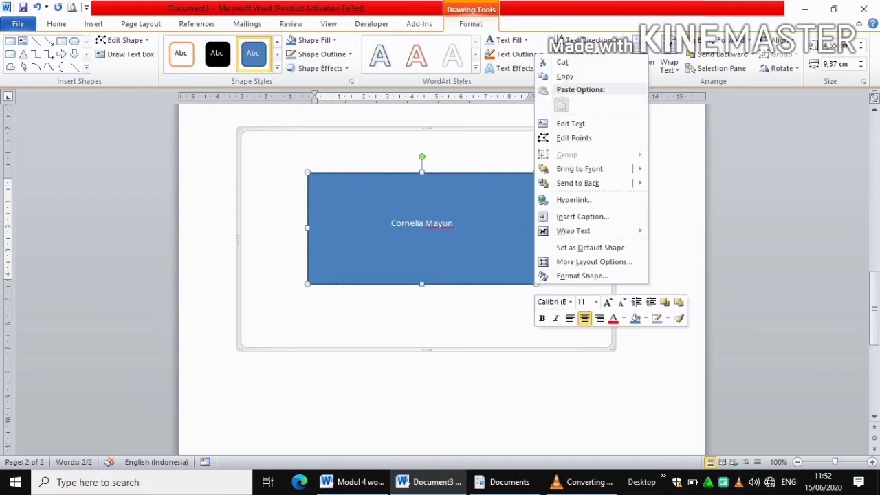
{"action": "key", "text": "Escape"}
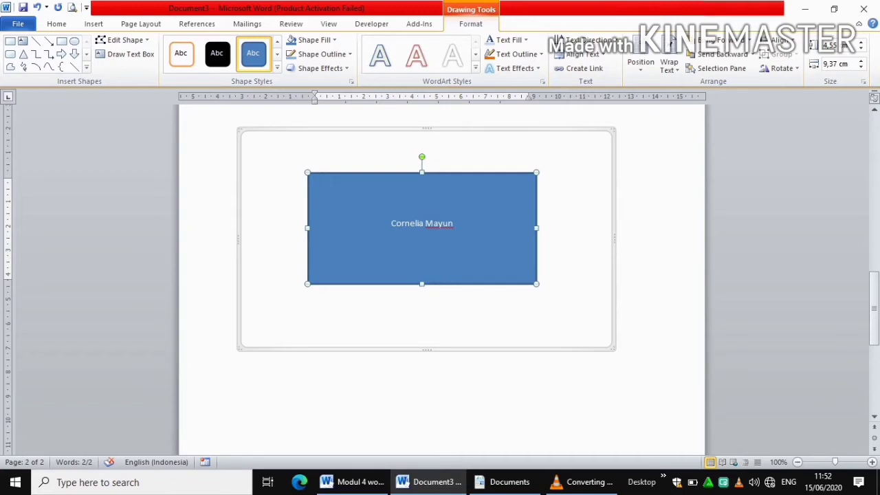
{"action": "right_click", "coordinate": [536, 284]}
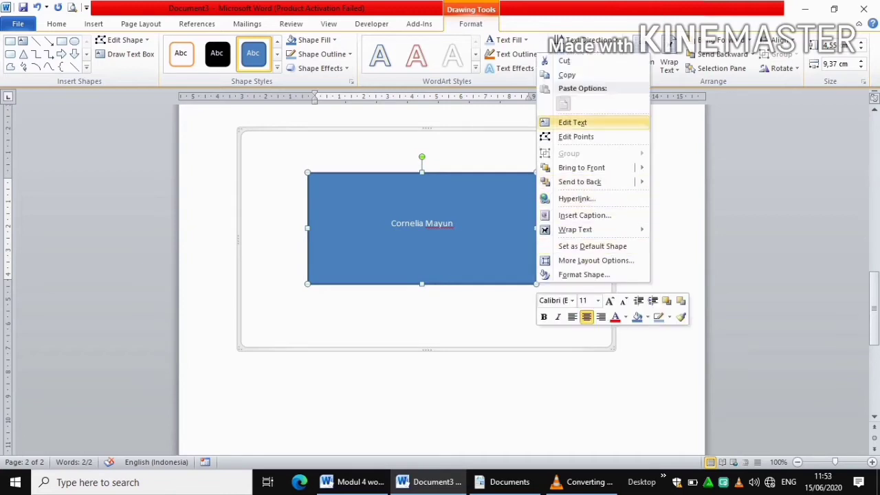
{"action": "left_click", "coordinate": [572, 123]}
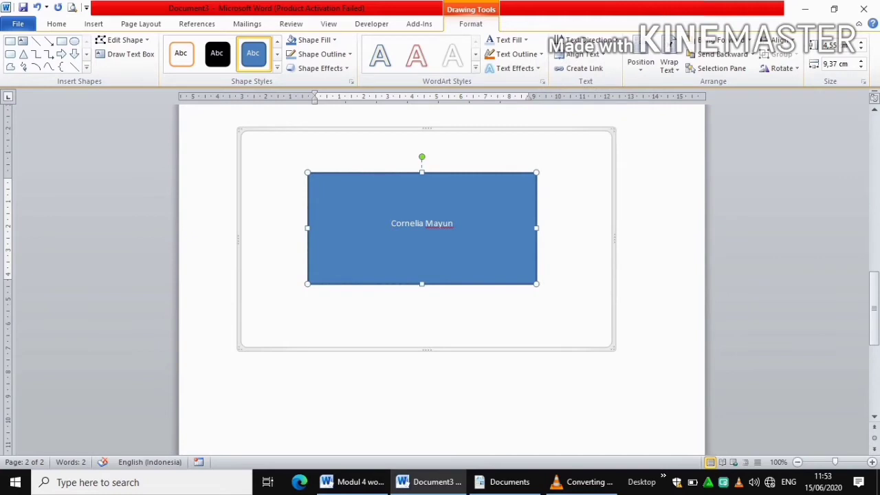